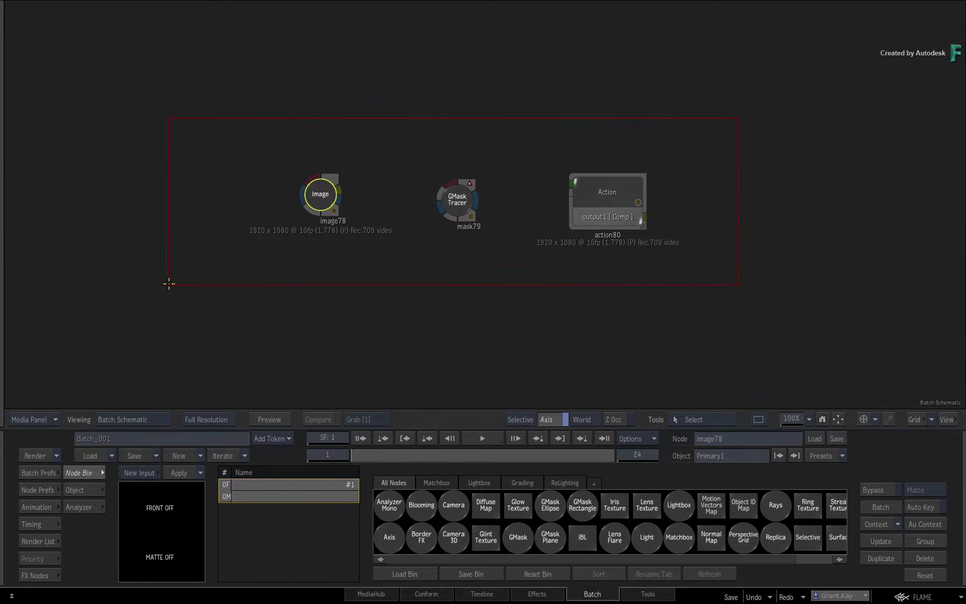
Step: Select the three nodes in the Batch schematic, scrub the shot00000323 clip in the Timeline, and switch to the Effects environment
drag(169, 283, 221, 298)
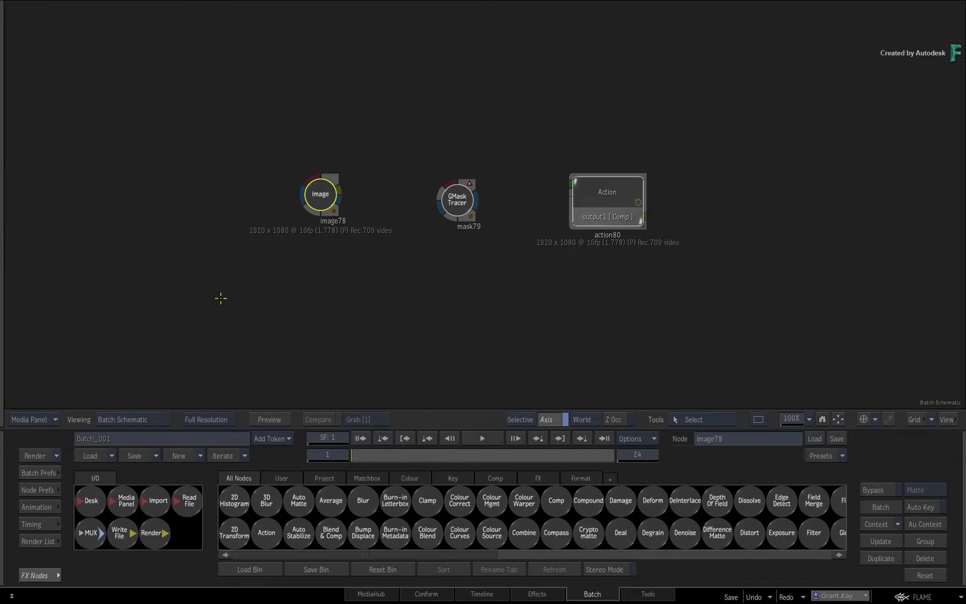
click(499, 594)
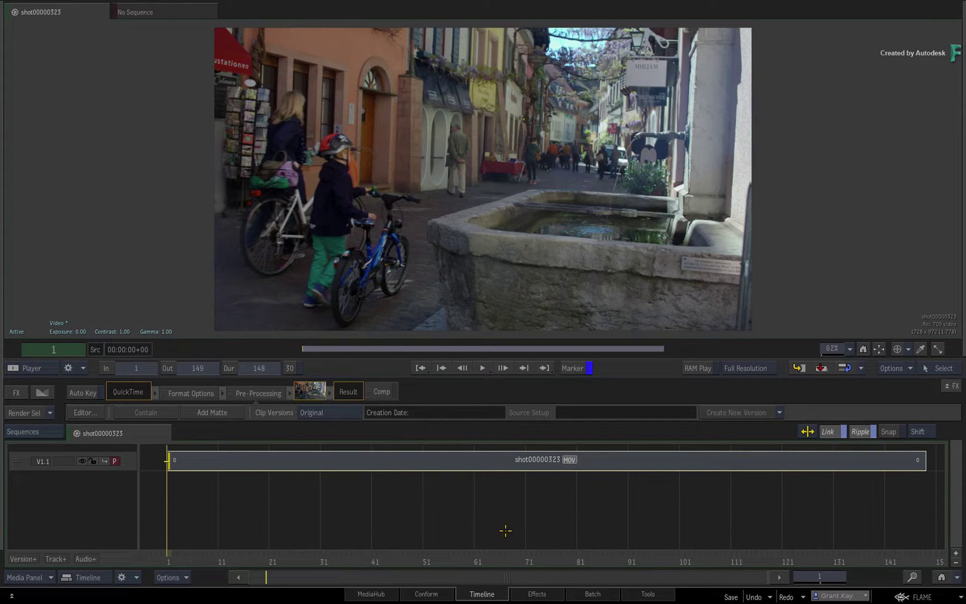
drag(279, 541, 490, 535)
click(554, 594)
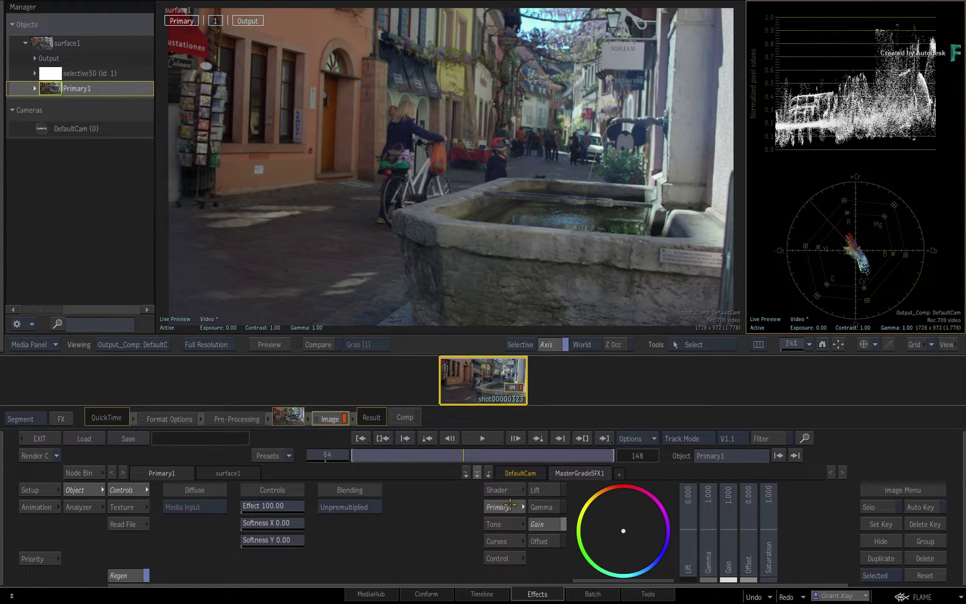
Step: Look through the MasterGrade Curves, Tone and Primary controls in the standard two-column layout
click(499, 541)
click(500, 524)
click(506, 507)
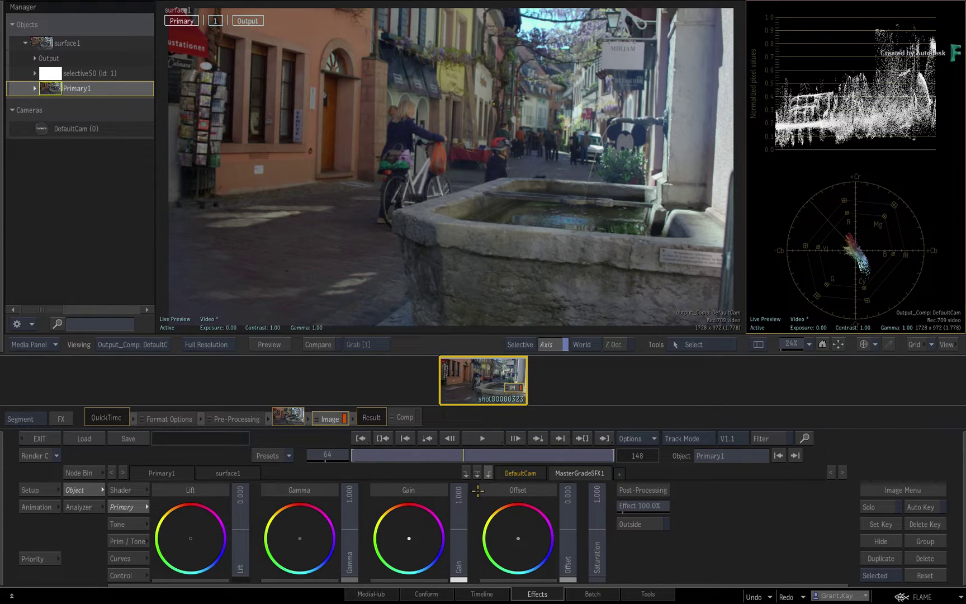
Step: Expand the right column to full width and compare the DefaultCam, MasterGradeSFX1, surface1 and Primary1 controls
click(476, 473)
click(484, 473)
click(523, 473)
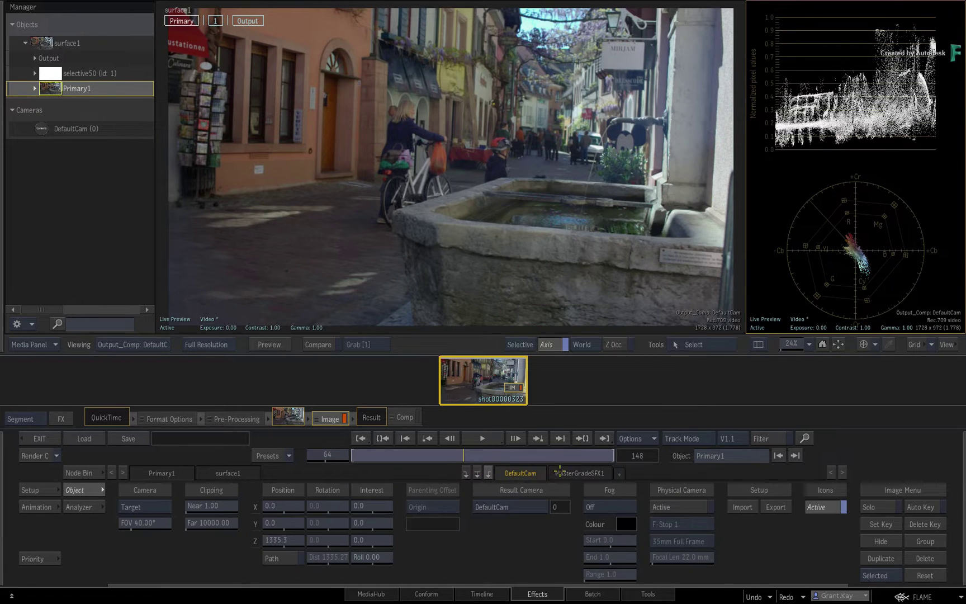
click(570, 473)
click(526, 473)
click(226, 474)
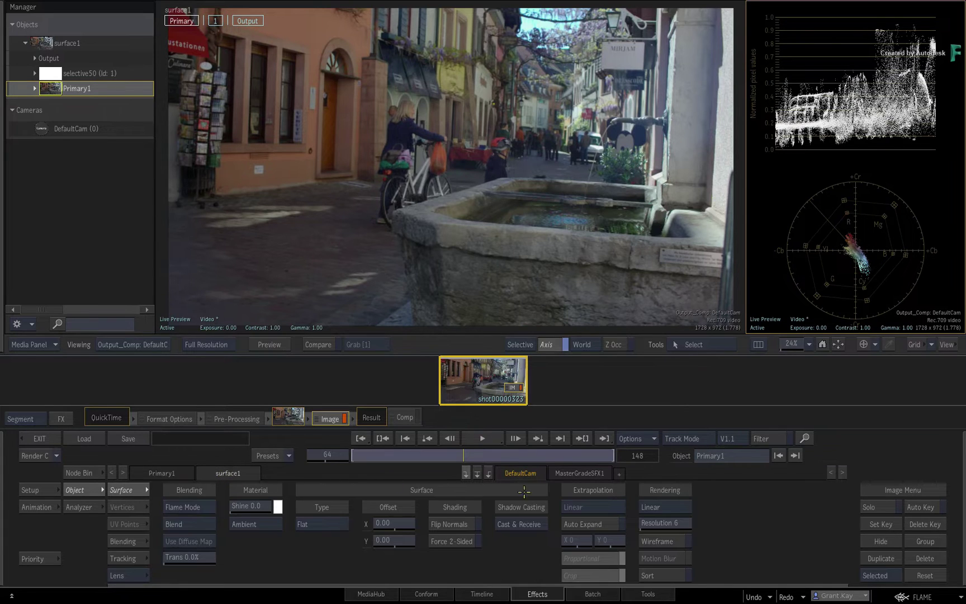
click(573, 473)
click(530, 473)
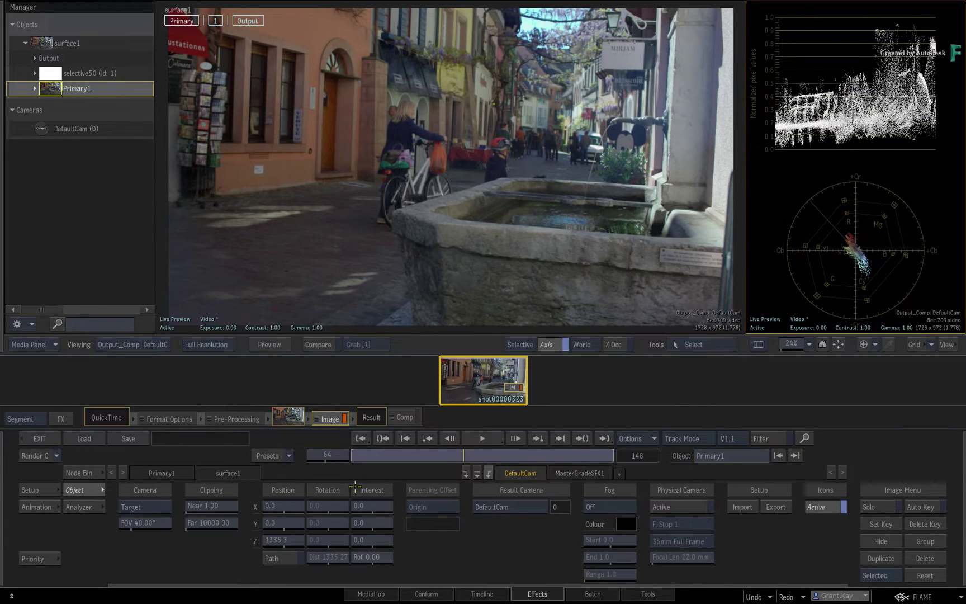
click(224, 474)
click(177, 474)
click(227, 474)
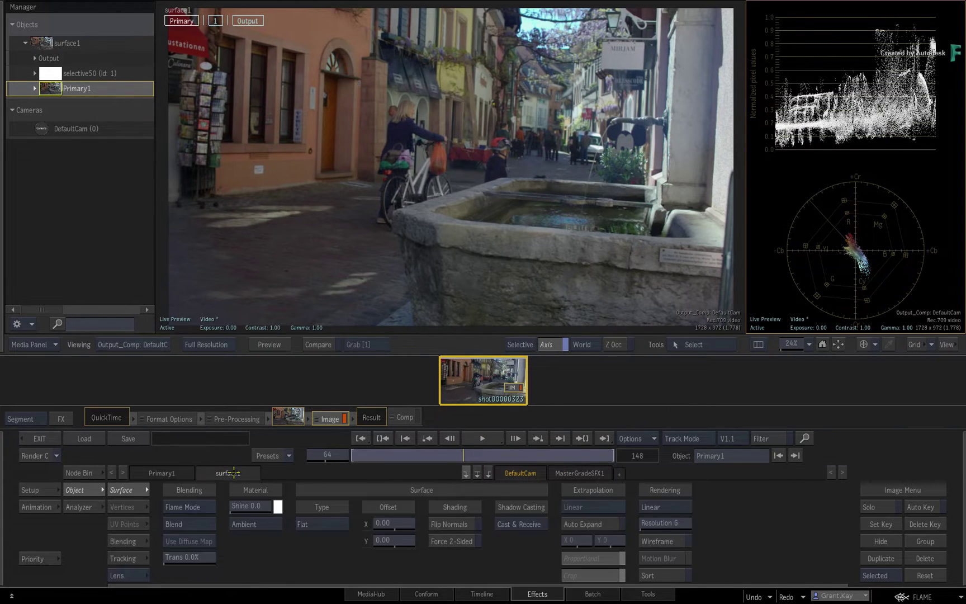
click(575, 473)
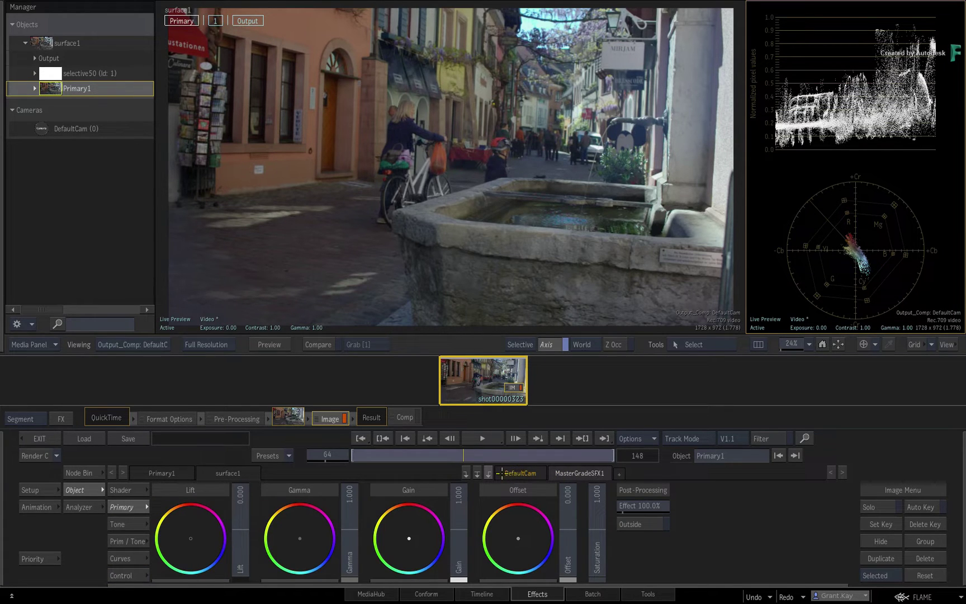
click(511, 473)
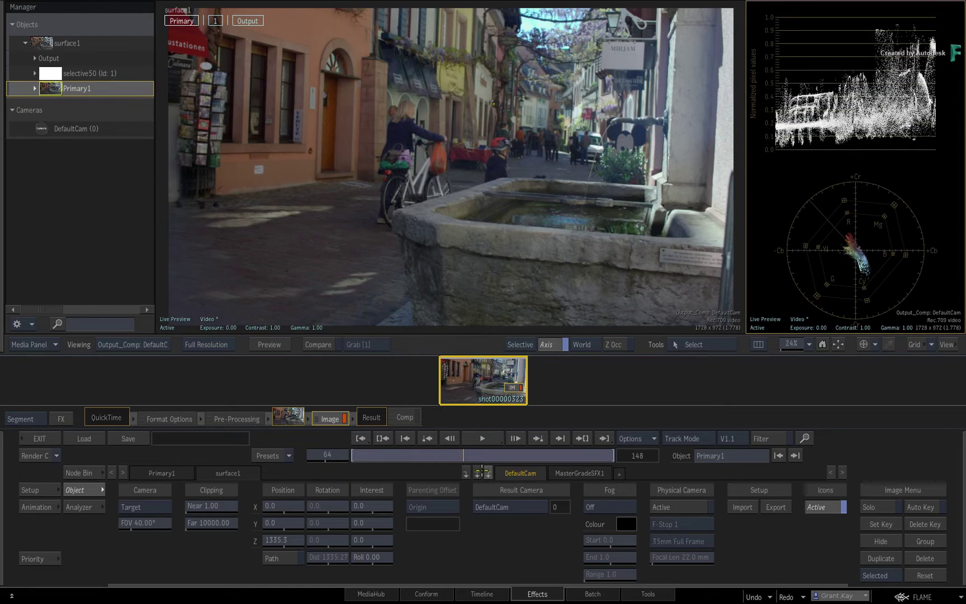
click(212, 473)
click(185, 473)
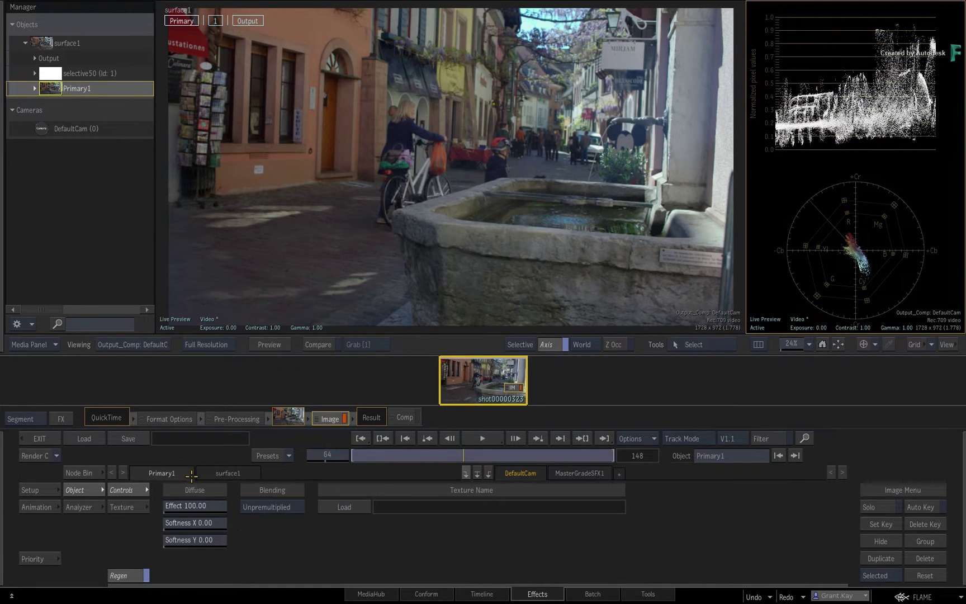
Step: Show the MasterGradeSFX1 controls in the standard two-column layout and expand the right column to full width
click(478, 473)
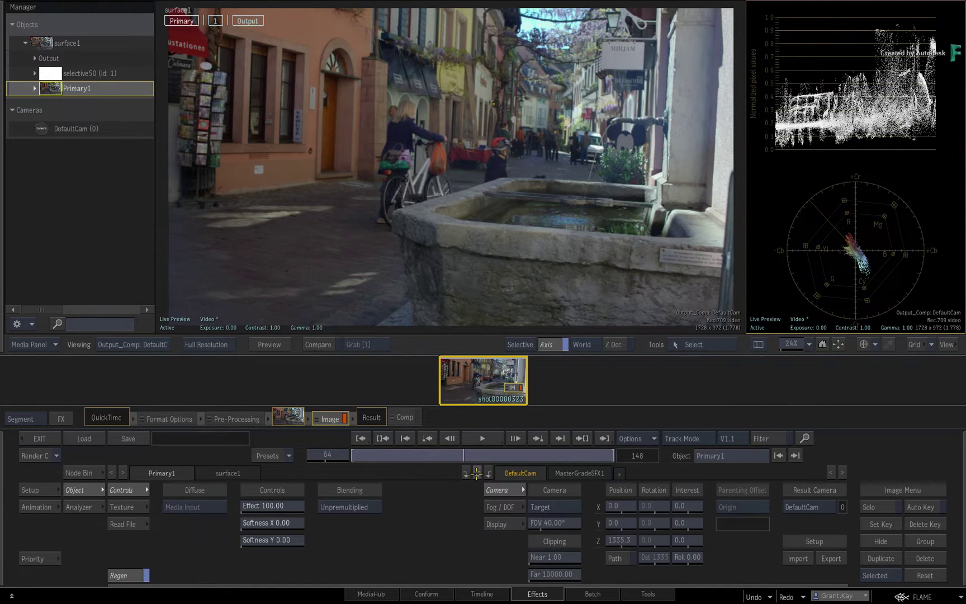
click(580, 473)
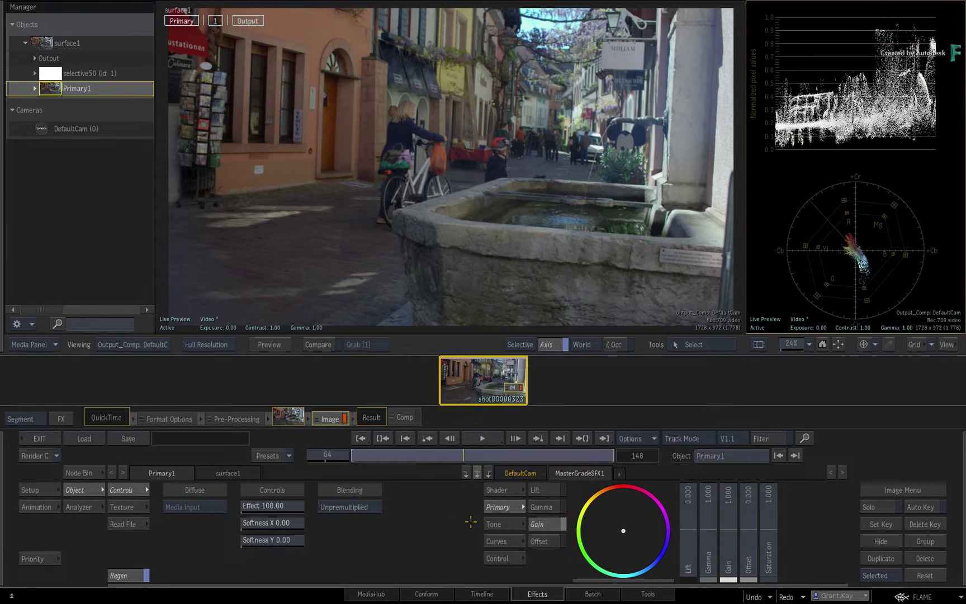
click(489, 473)
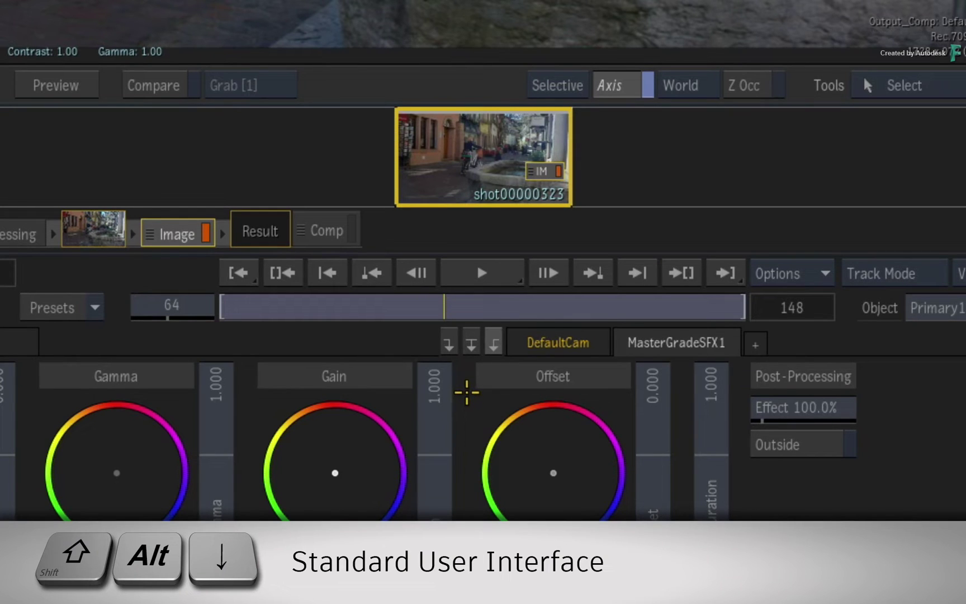
Step: Cycle the interface through the standard, expanded left and expanded right column layouts, viewing the DefaultCam and MasterGradeSFX1 controls
key(shift+alt+Down)
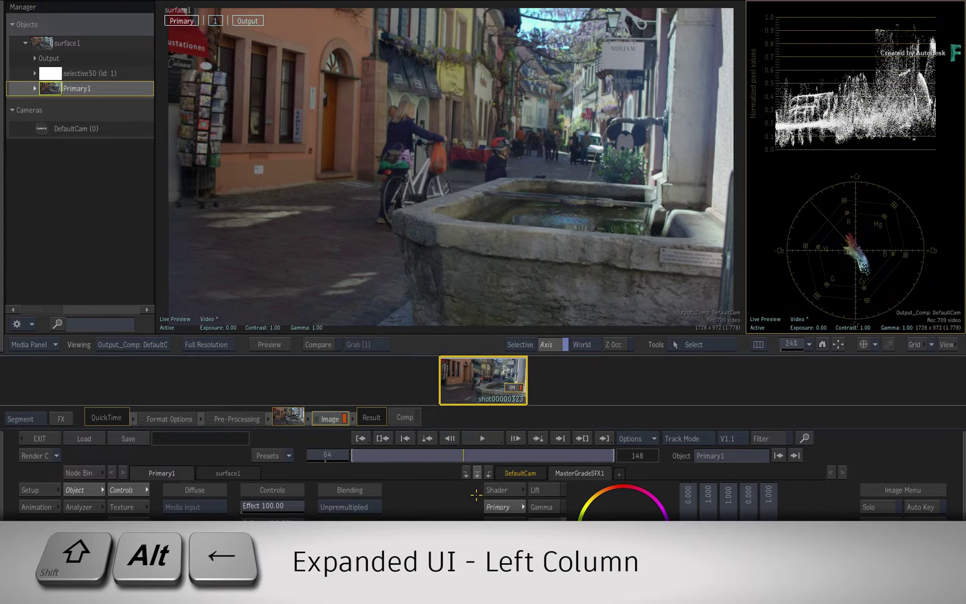
key(shift+alt+Left)
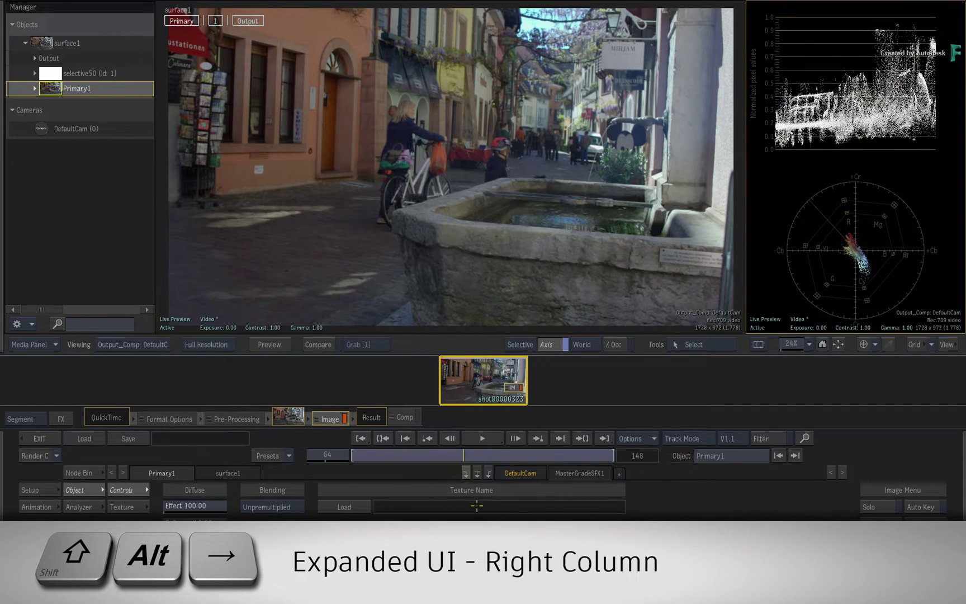
key(shift+alt+Right)
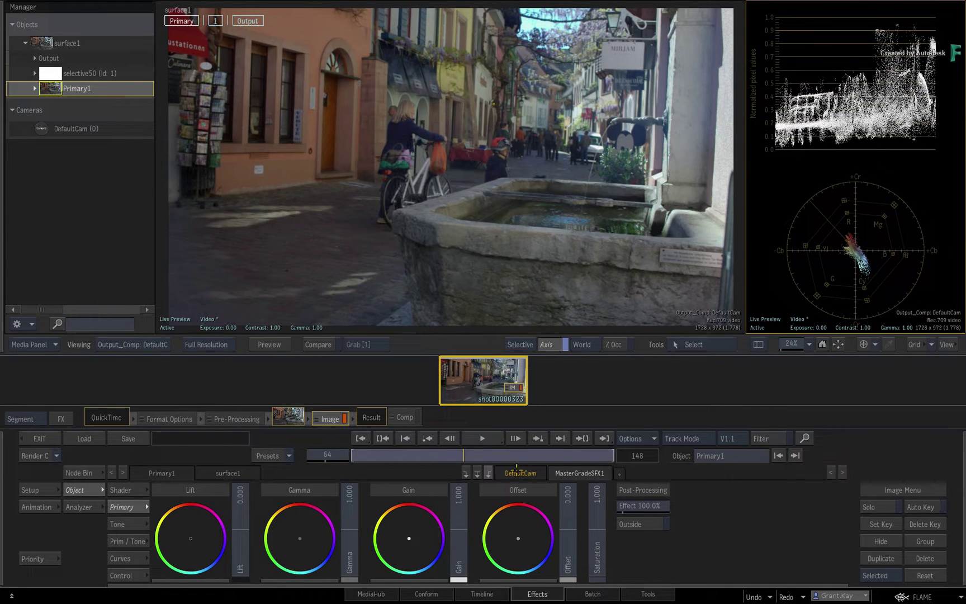
key(shift+alt)
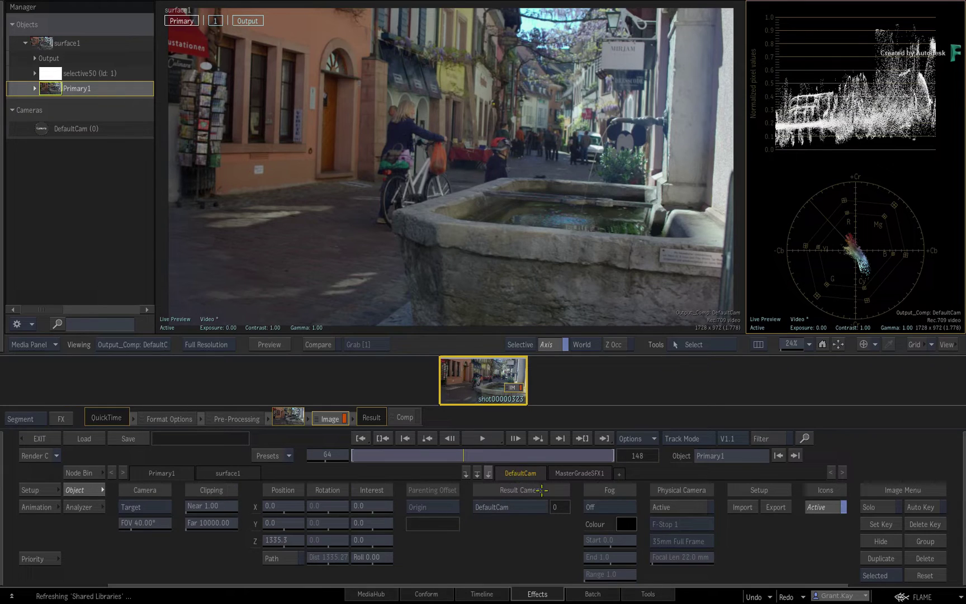
click(540, 474)
click(564, 473)
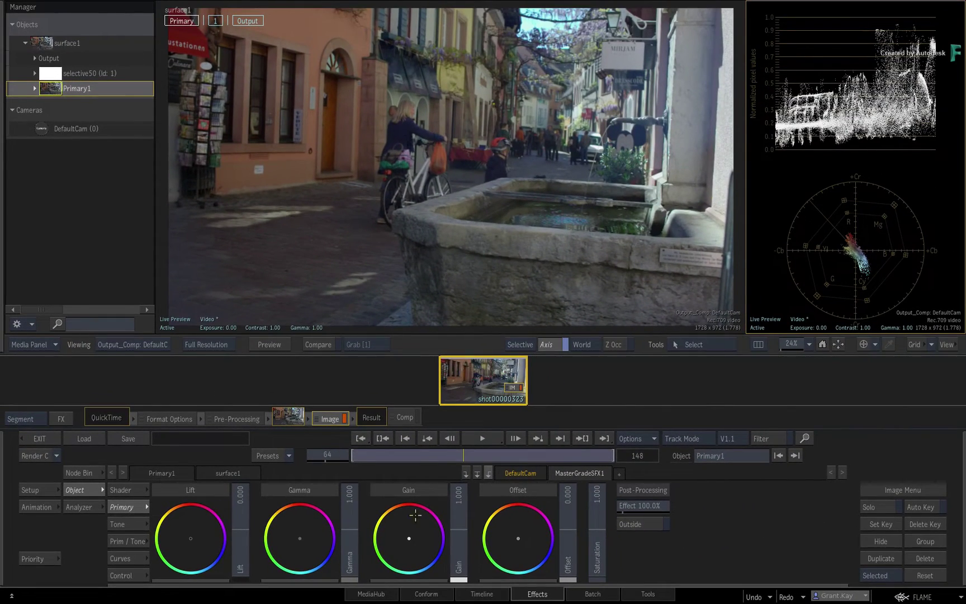
Step: Restore the standard two-column layout and cycle through the Gamma, Gain and Offset colour wheels, leaving Lift selected
click(477, 474)
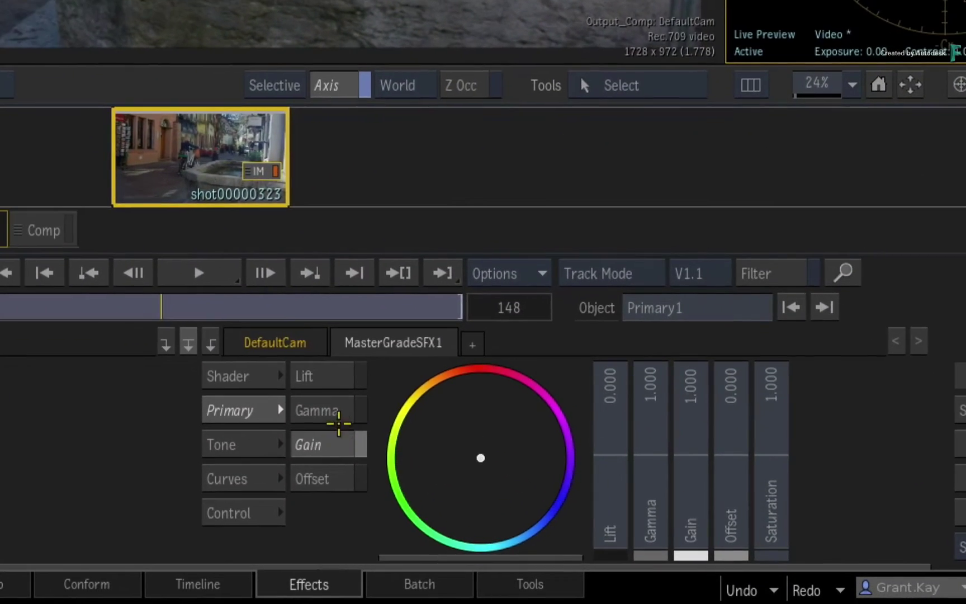
click(354, 415)
click(317, 444)
click(329, 476)
click(327, 411)
click(330, 376)
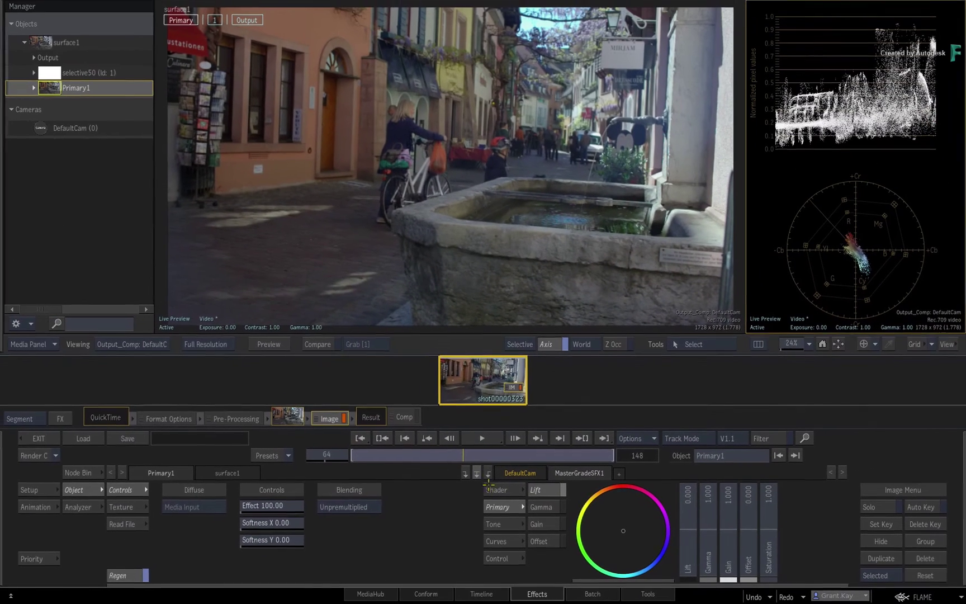
Step: Expand the right column to full width and compare the MasterGrade Primary and Tone colour wheels
click(301, 386)
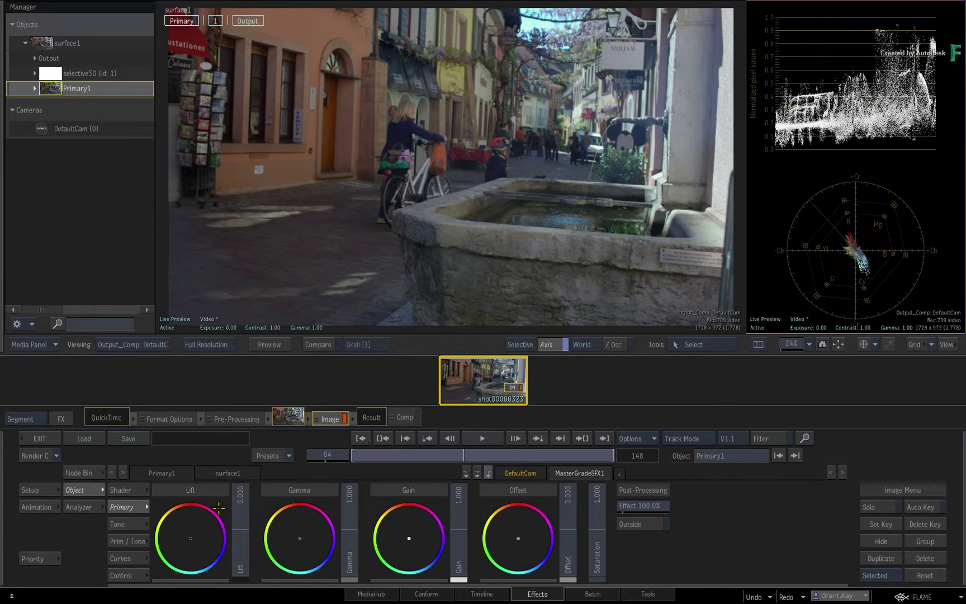
click(132, 524)
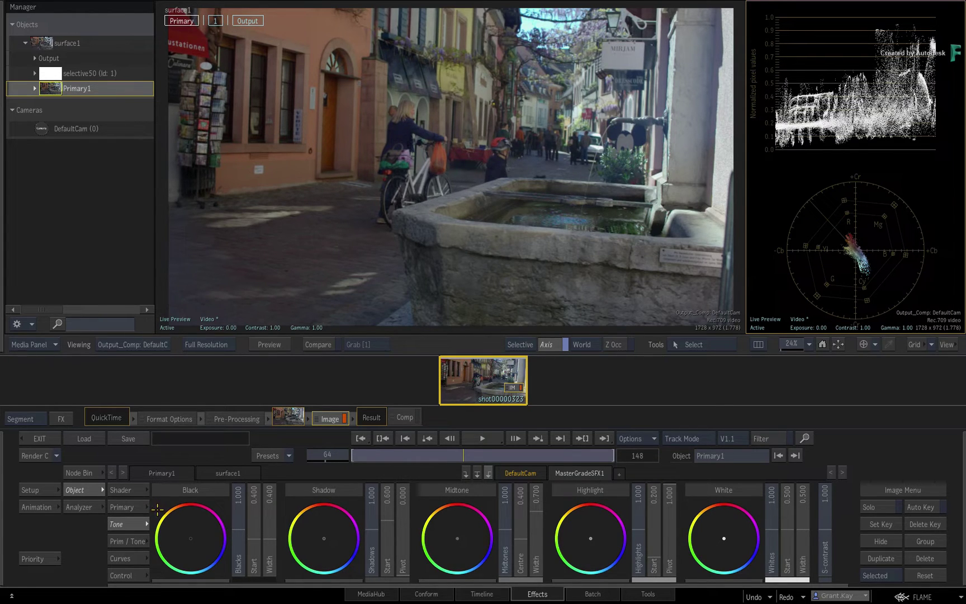
click(132, 507)
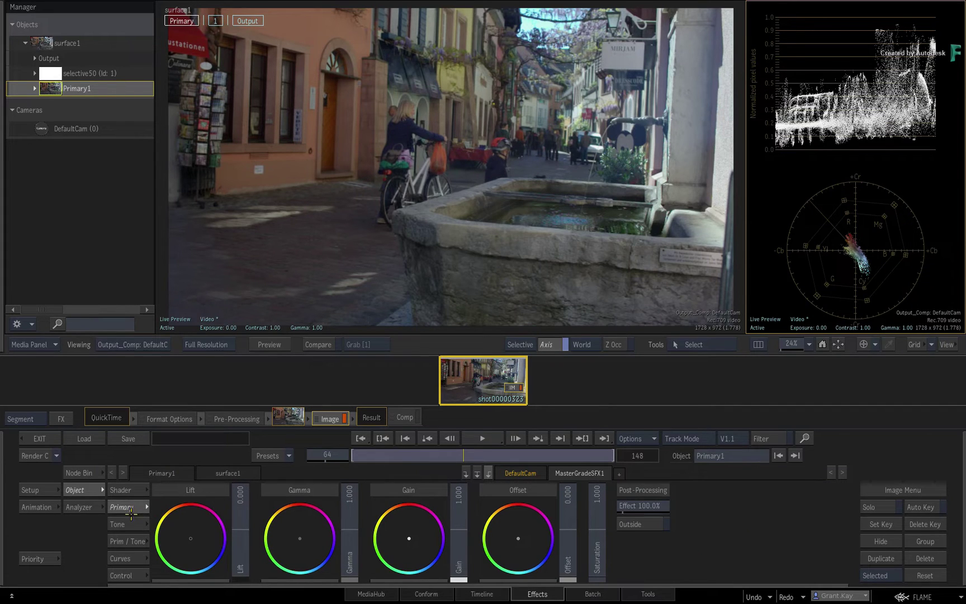
click(133, 522)
click(136, 509)
click(135, 523)
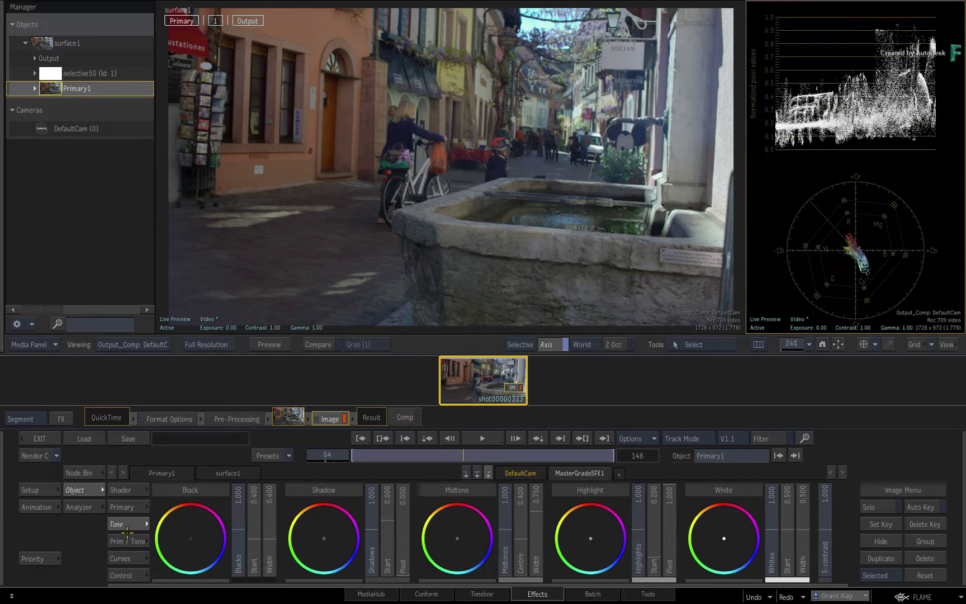
Step: Compare the combined Prim / Tone controls with the separate Primary and Tone controls of MasterGrade
click(121, 541)
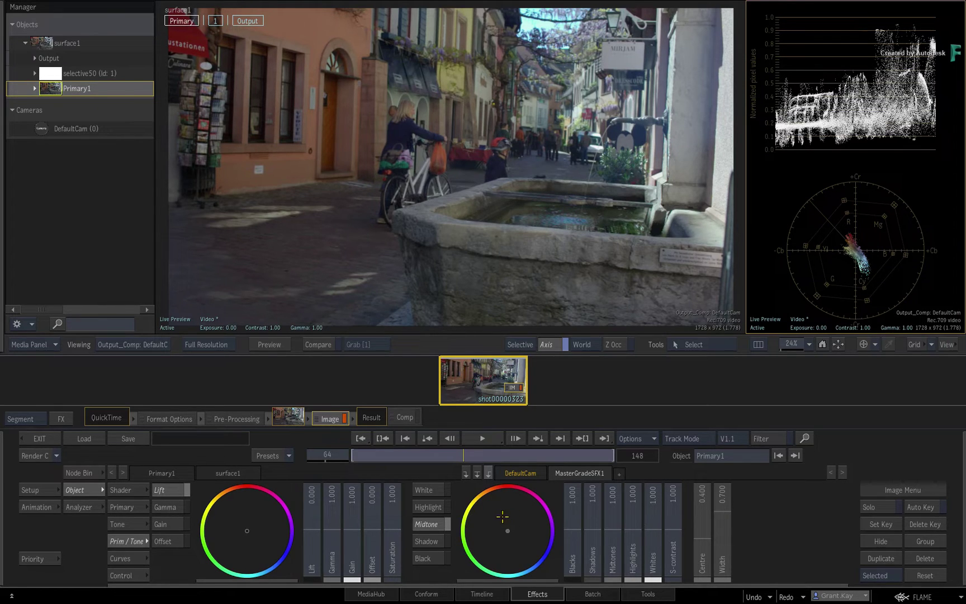
click(134, 505)
click(132, 523)
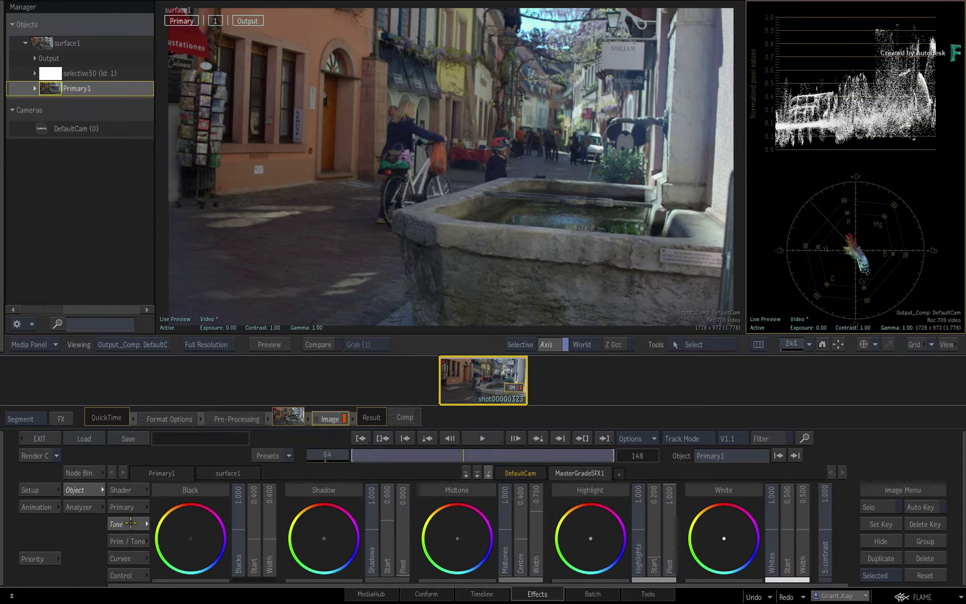
click(133, 507)
click(133, 523)
click(132, 541)
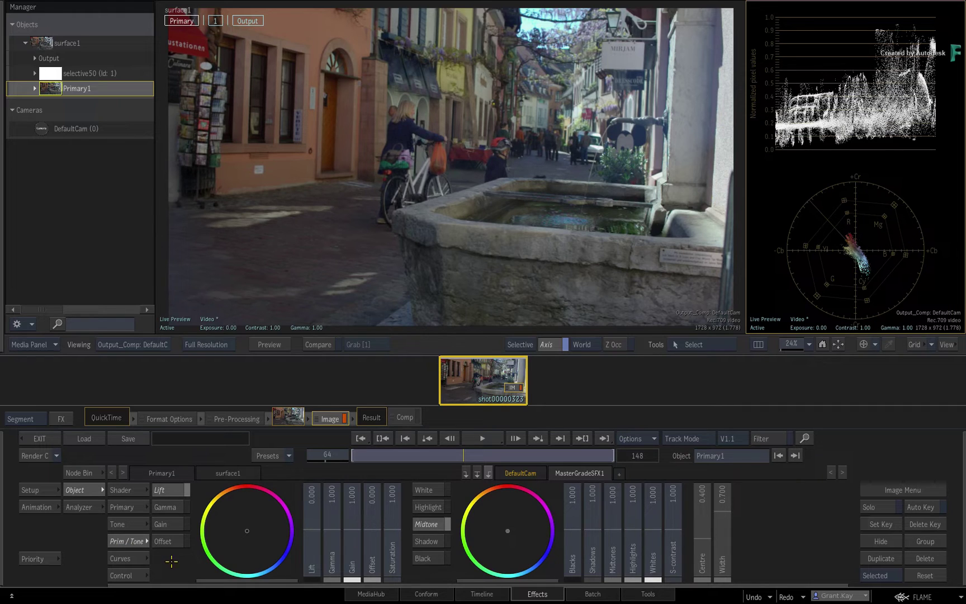
click(132, 523)
click(130, 507)
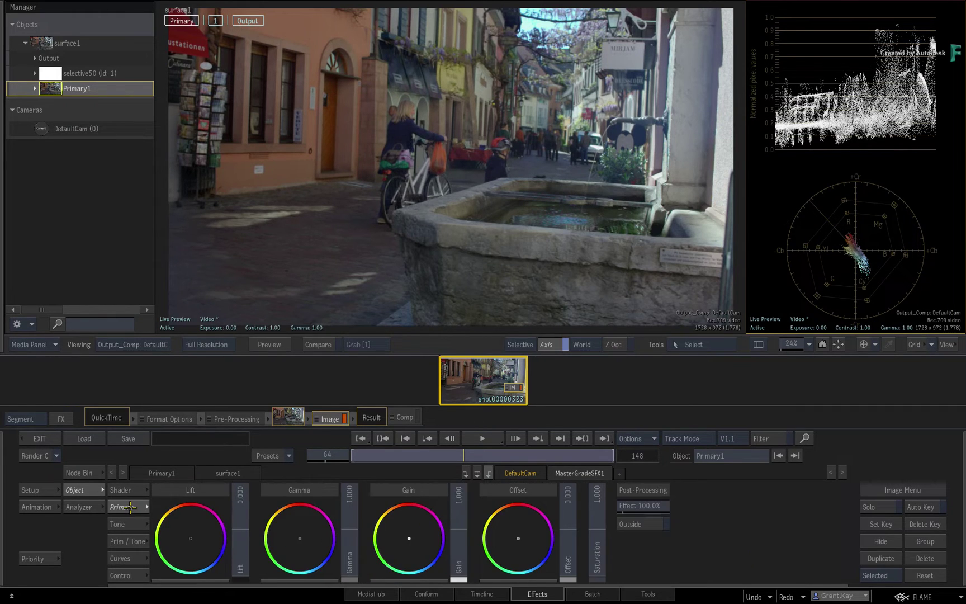
click(128, 524)
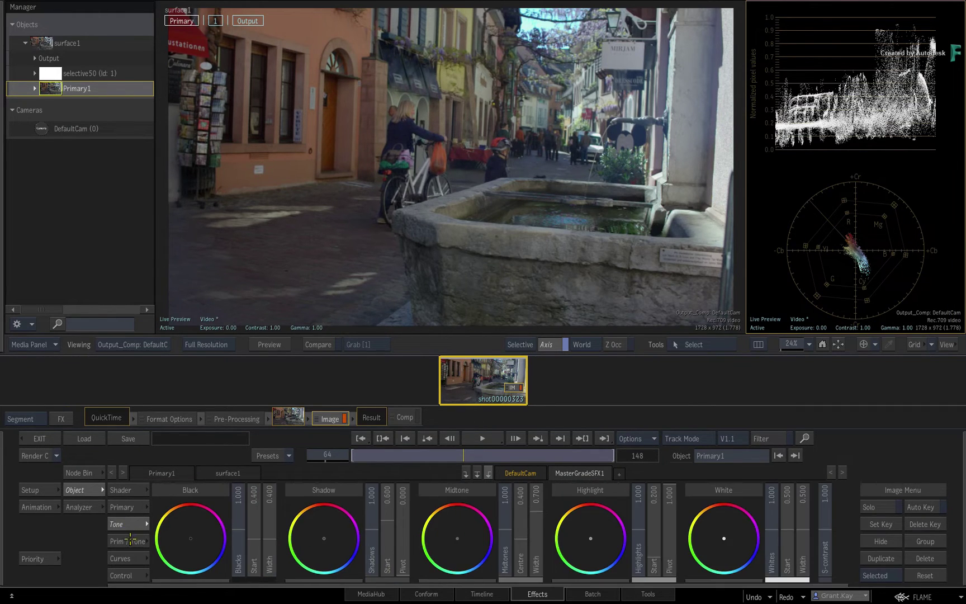
click(128, 541)
click(129, 525)
click(130, 507)
click(128, 524)
click(127, 541)
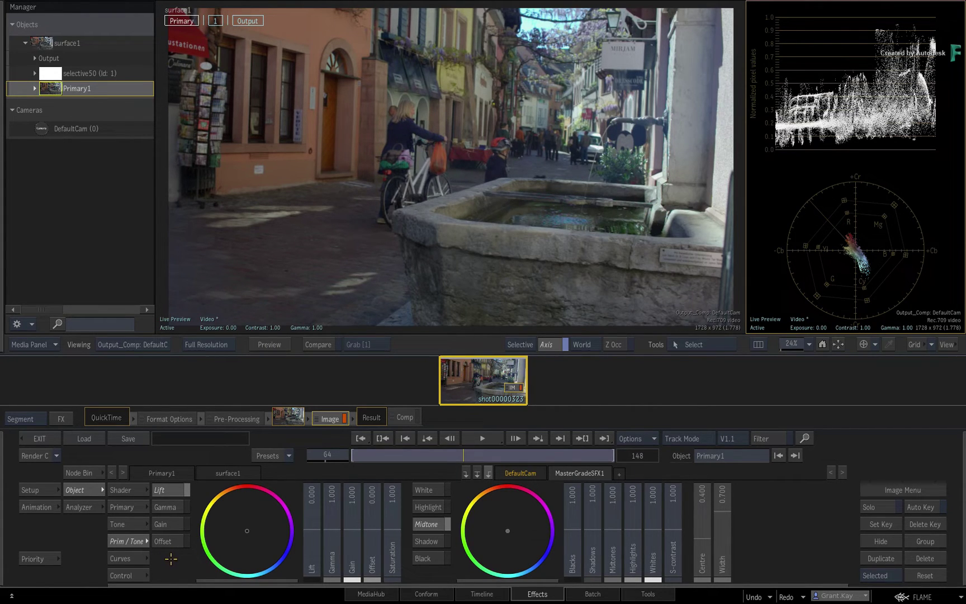
click(138, 506)
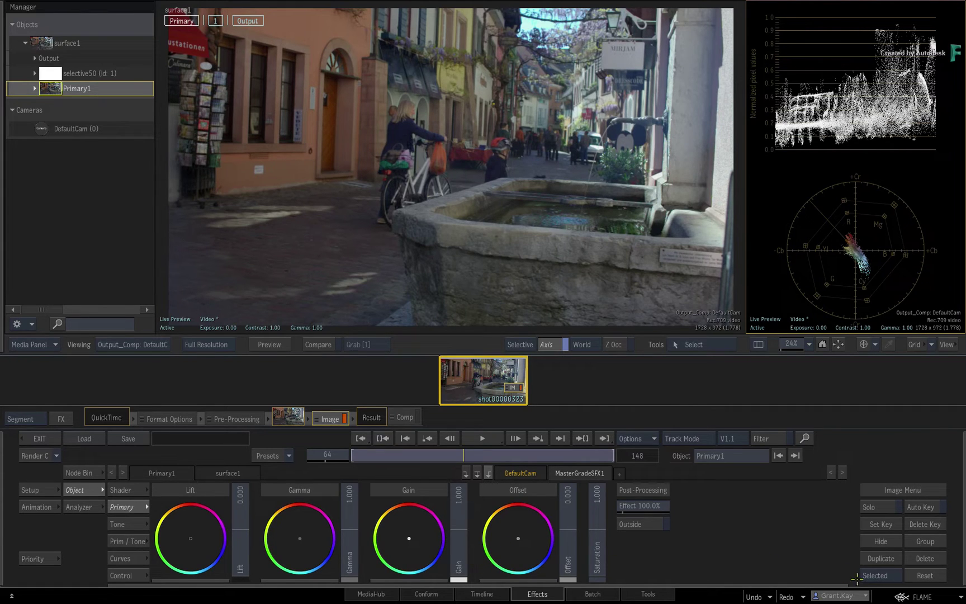
Step: Restore the standard two-column layout and enable Favour Prim / Tone Menu for MasterGrade in the TL FX / Batch / BFX preferences
click(477, 473)
click(924, 596)
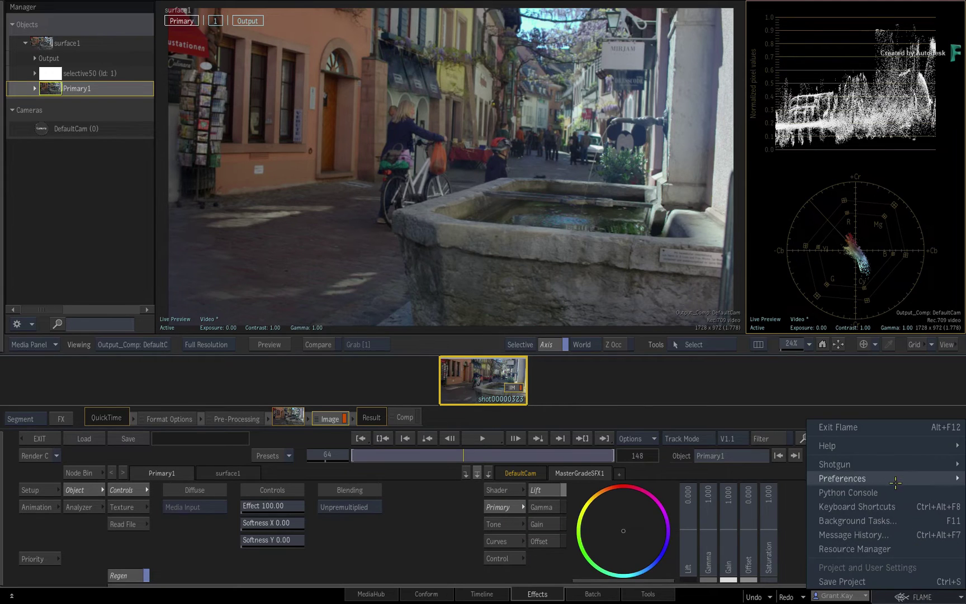
mouse_move(894, 479)
click(747, 581)
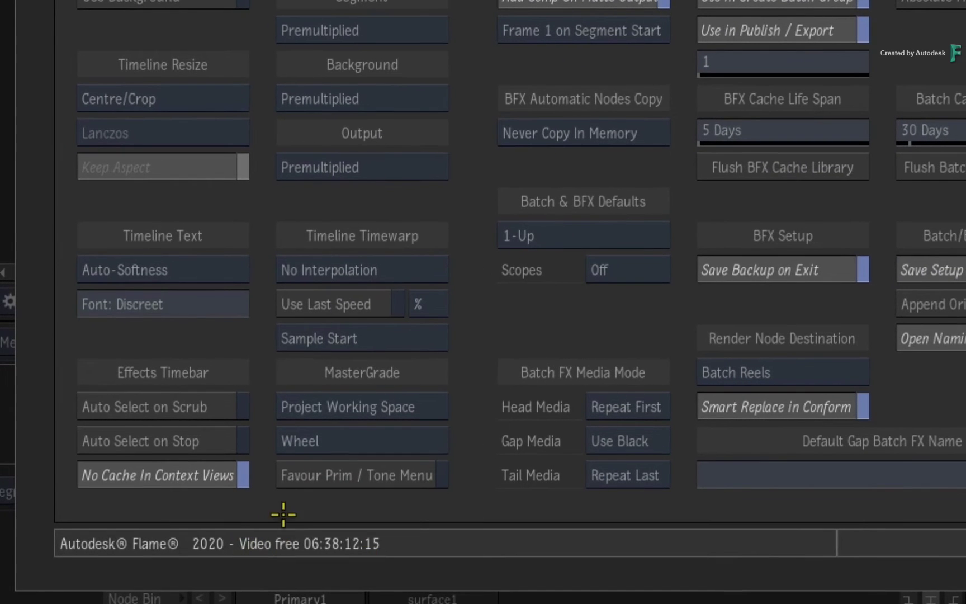
click(313, 479)
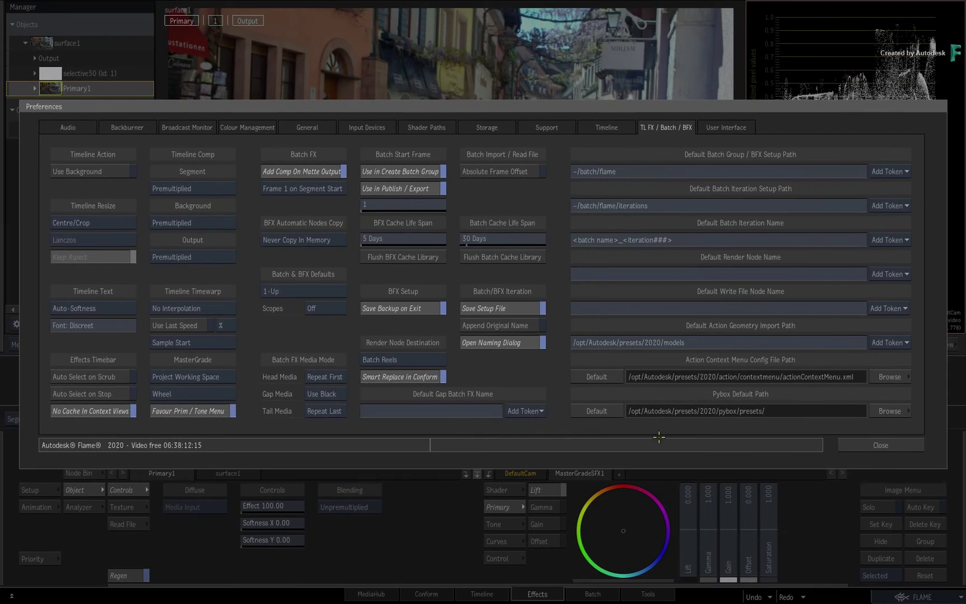
Step: Close the preferences and expand the MasterGrade column to full width, toggling it against the standard two-column layout
click(891, 445)
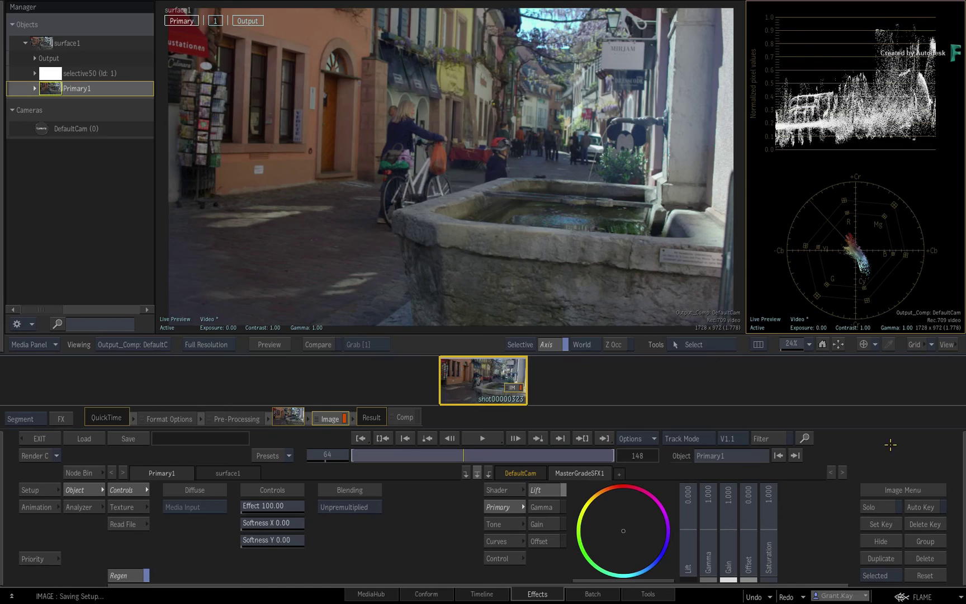
click(488, 474)
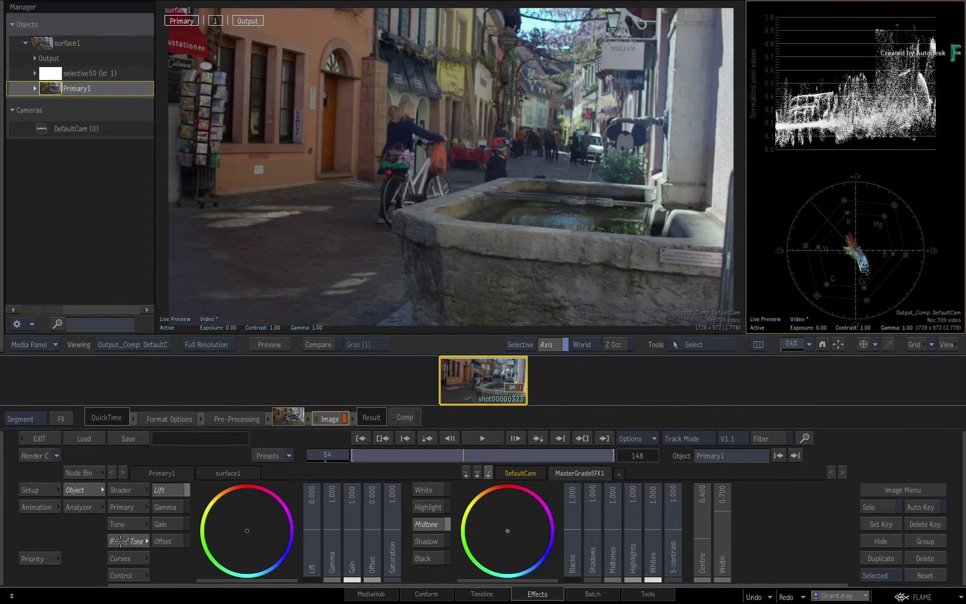
click(477, 473)
click(488, 474)
Step: Compare the full-width Primary, Tone and combined Prim / Tone menus of MasterGrade, leaving the Primary wheels displayed
click(135, 522)
click(135, 507)
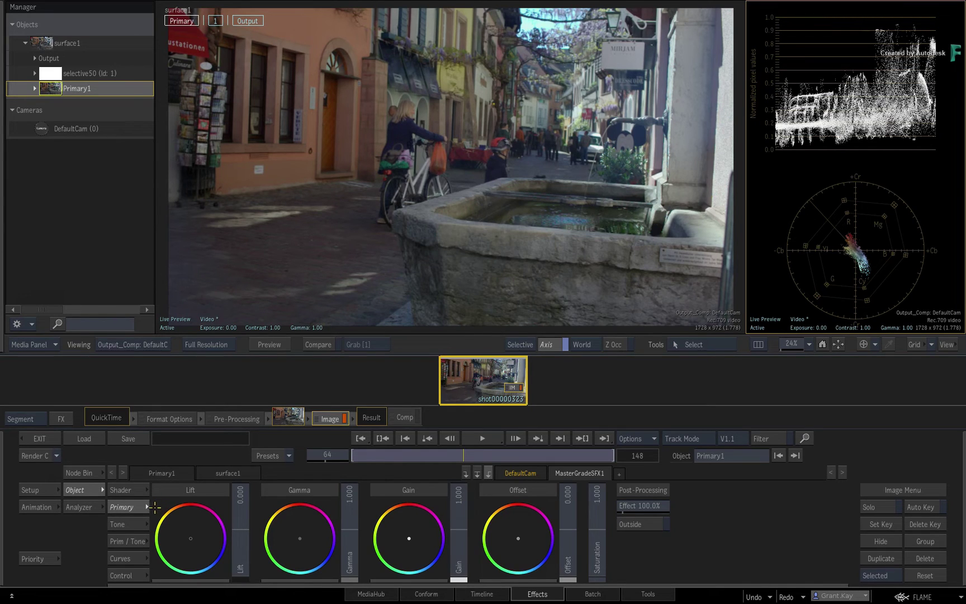
click(132, 524)
click(124, 542)
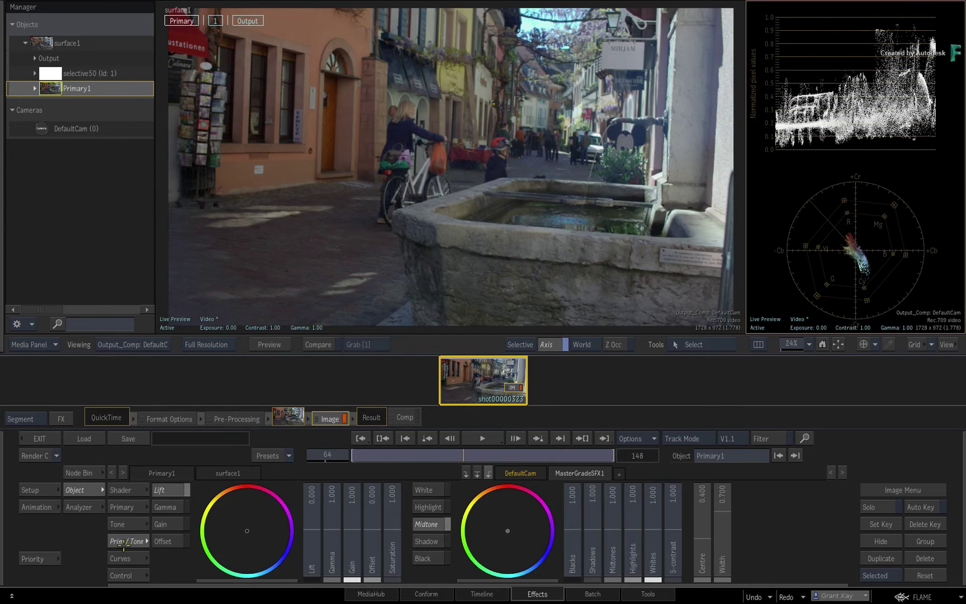
click(131, 524)
click(136, 507)
click(135, 522)
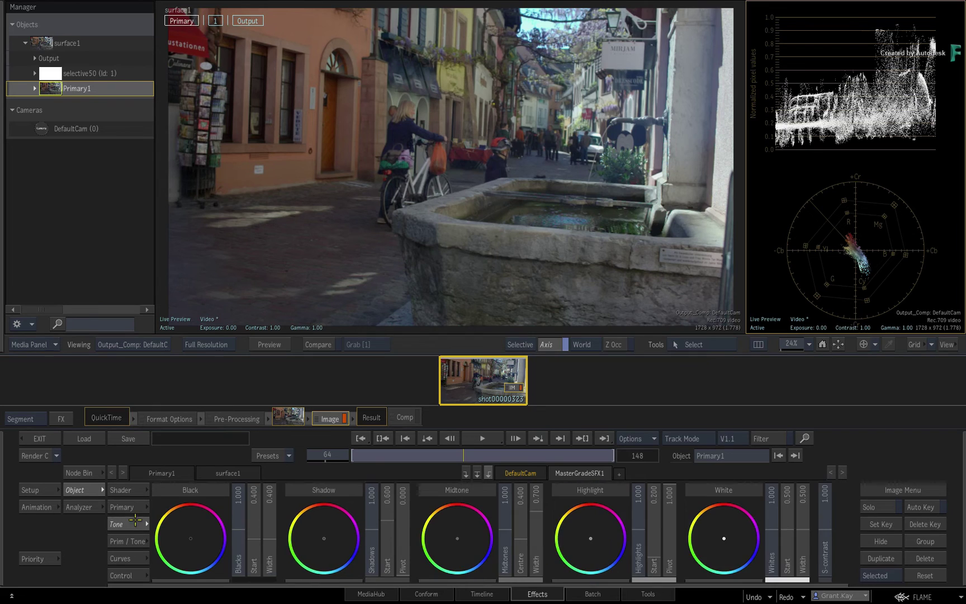
click(130, 541)
click(135, 524)
click(140, 507)
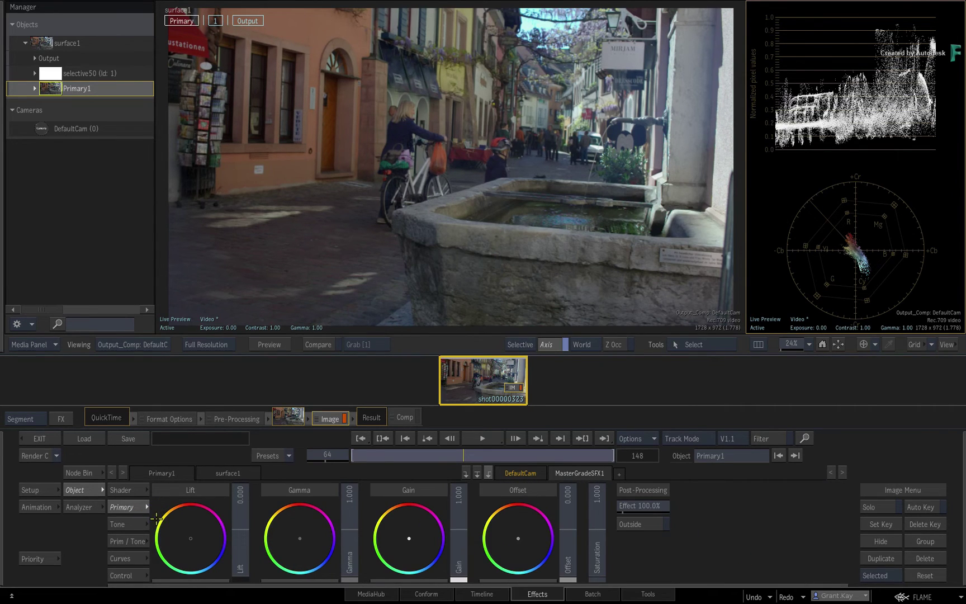
click(132, 524)
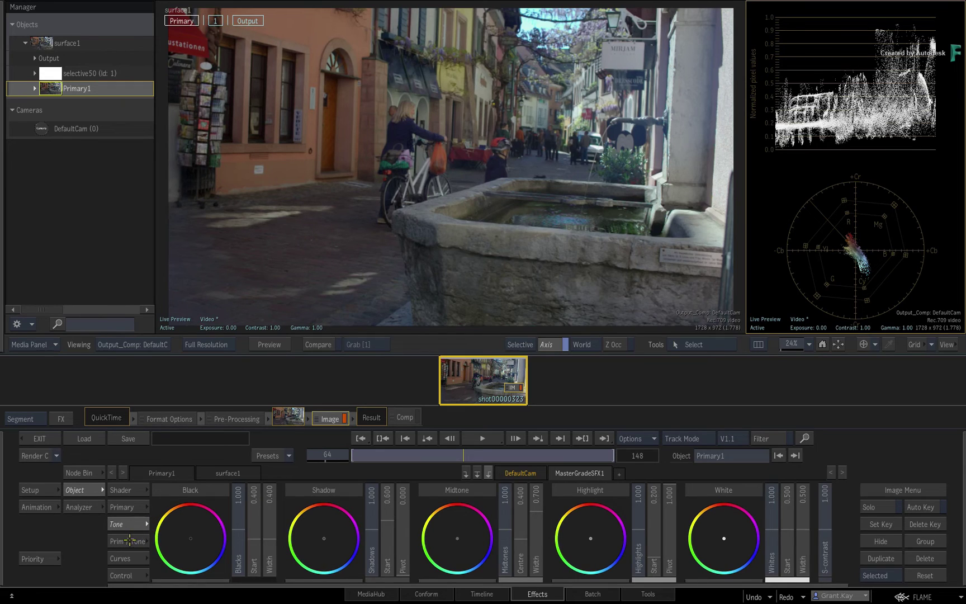
click(133, 507)
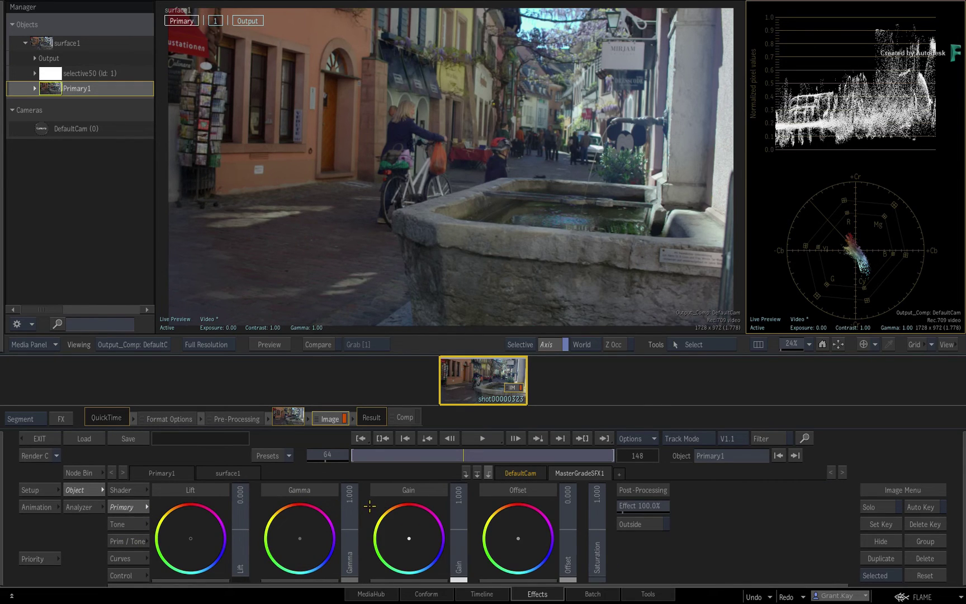
Step: Cycle through the expanded left, standard two-column and expanded right layouts, leaving the right column expanded with the Primary wheels displayed
click(477, 473)
click(466, 473)
click(477, 473)
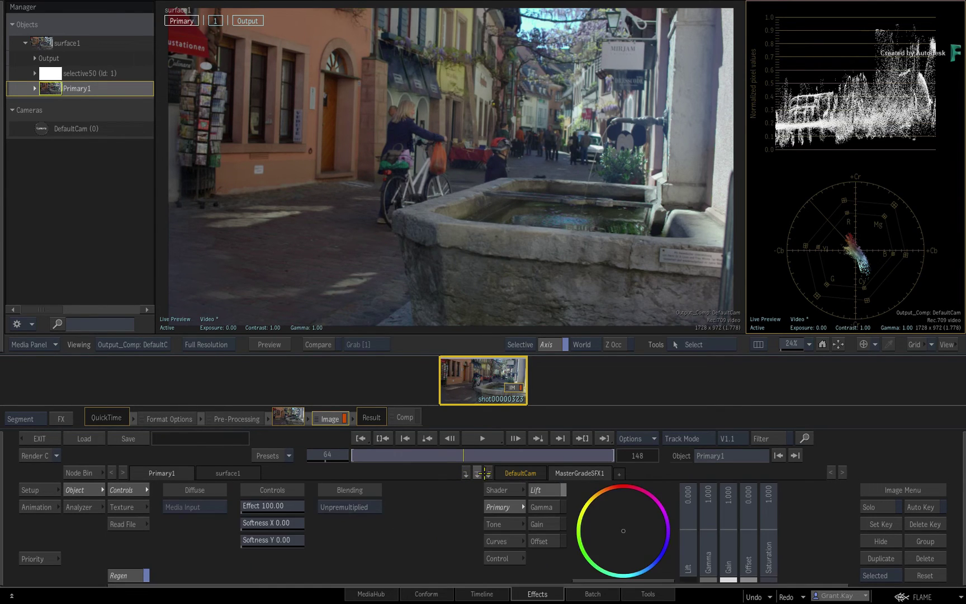
click(478, 471)
click(476, 469)
click(465, 473)
click(477, 473)
click(489, 473)
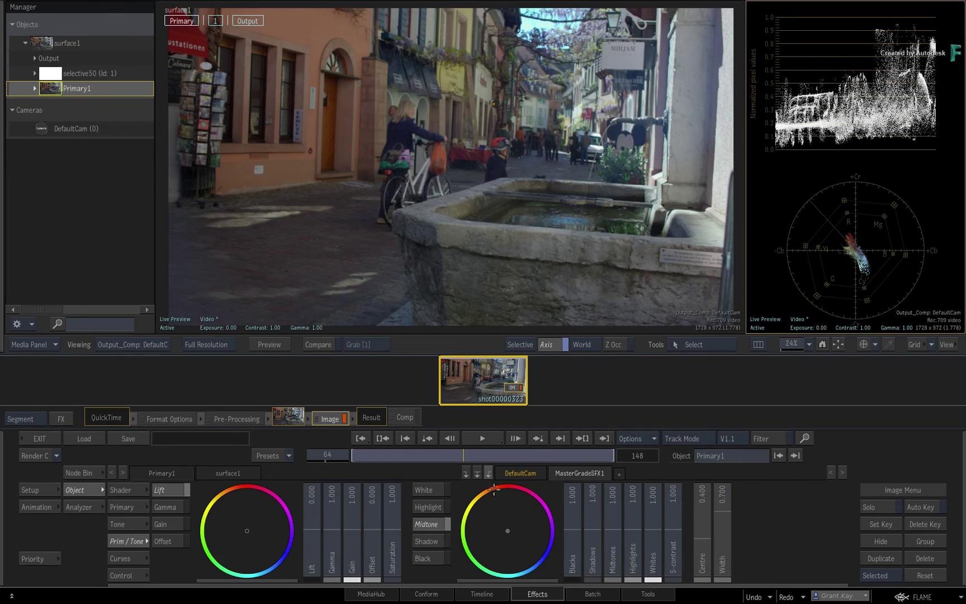
click(130, 508)
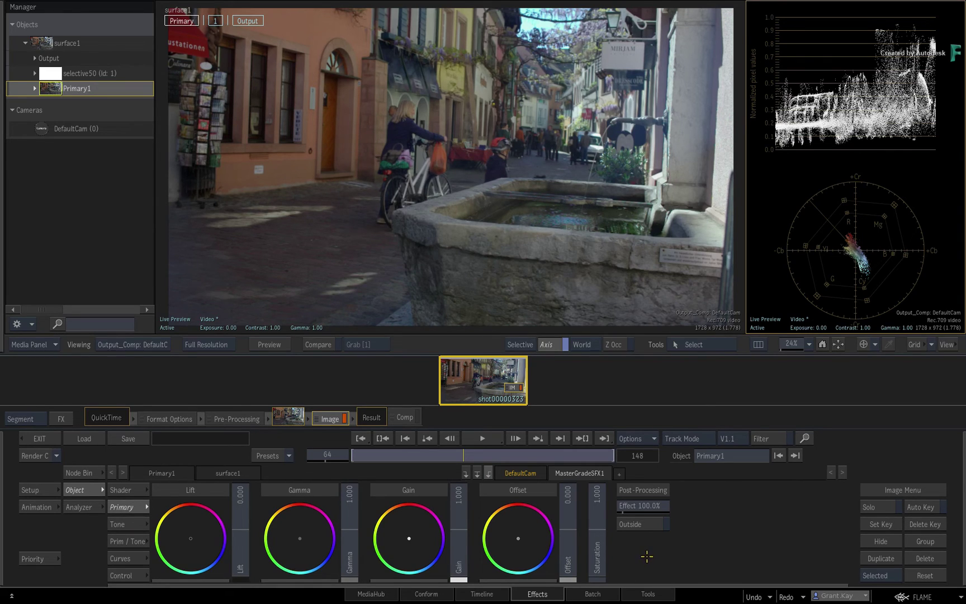
Step: Visit the Batch and Timeline environments, then return to Effects and display the full-width MasterGrade Primary wheels
click(602, 591)
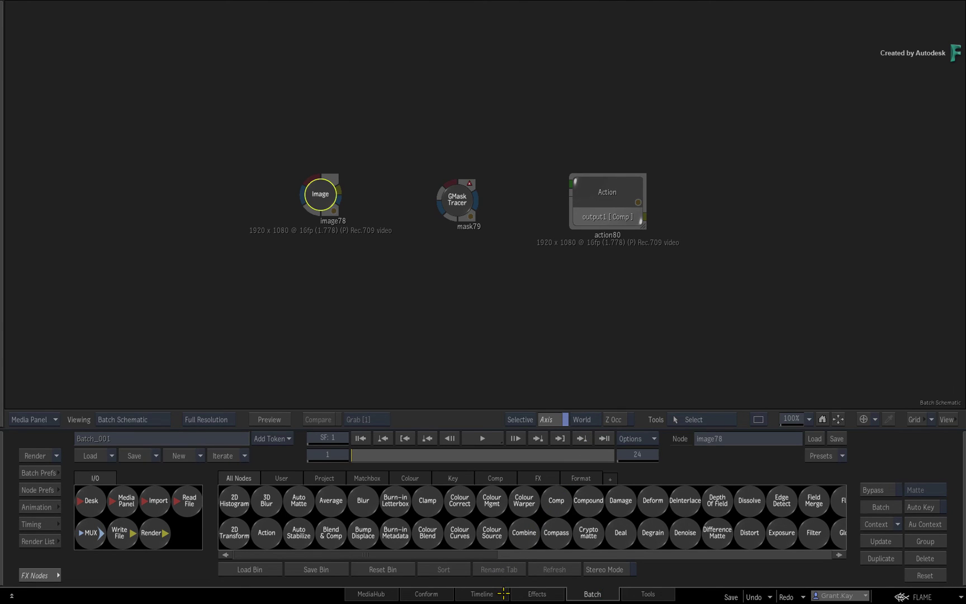
click(503, 594)
click(526, 590)
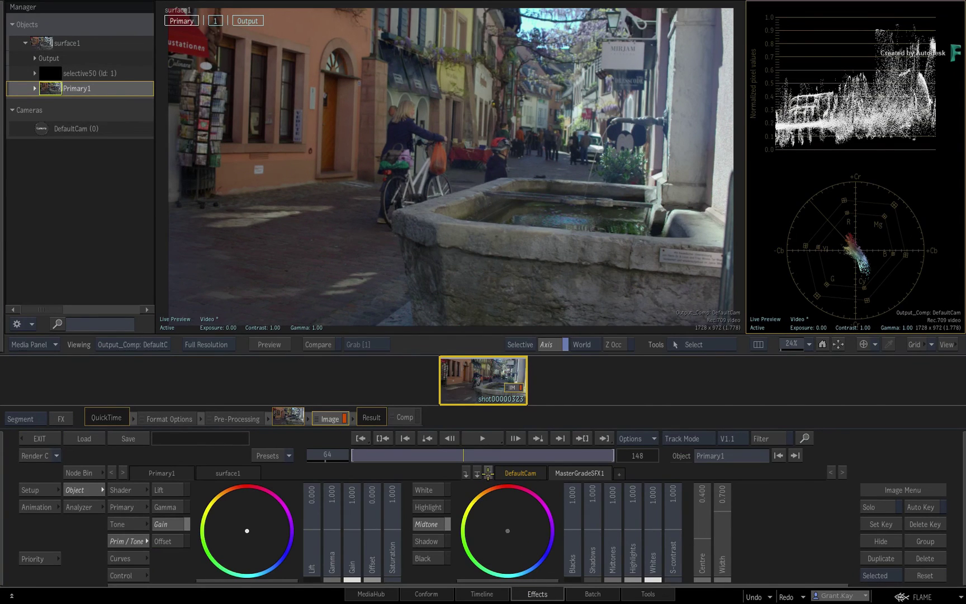
click(137, 507)
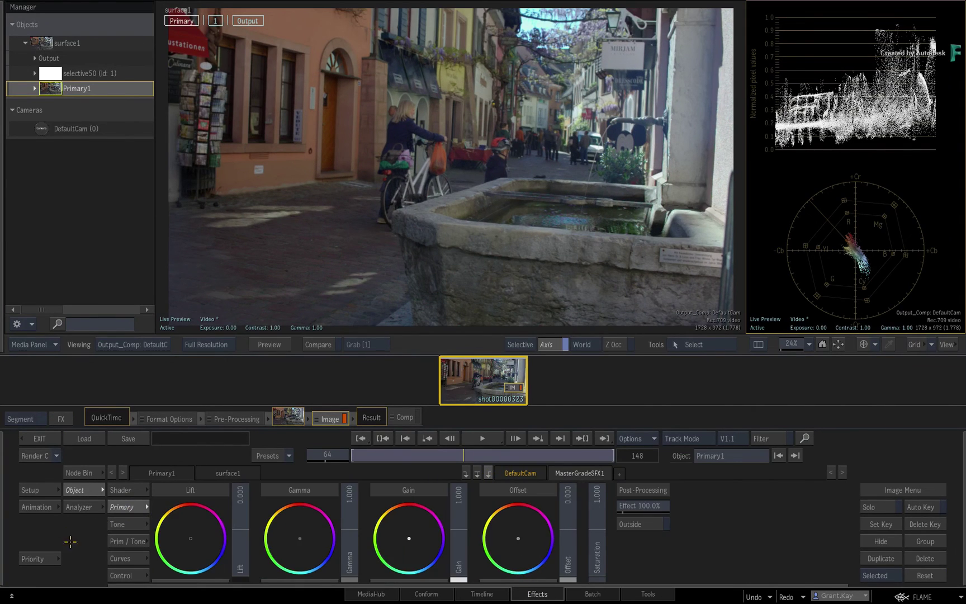